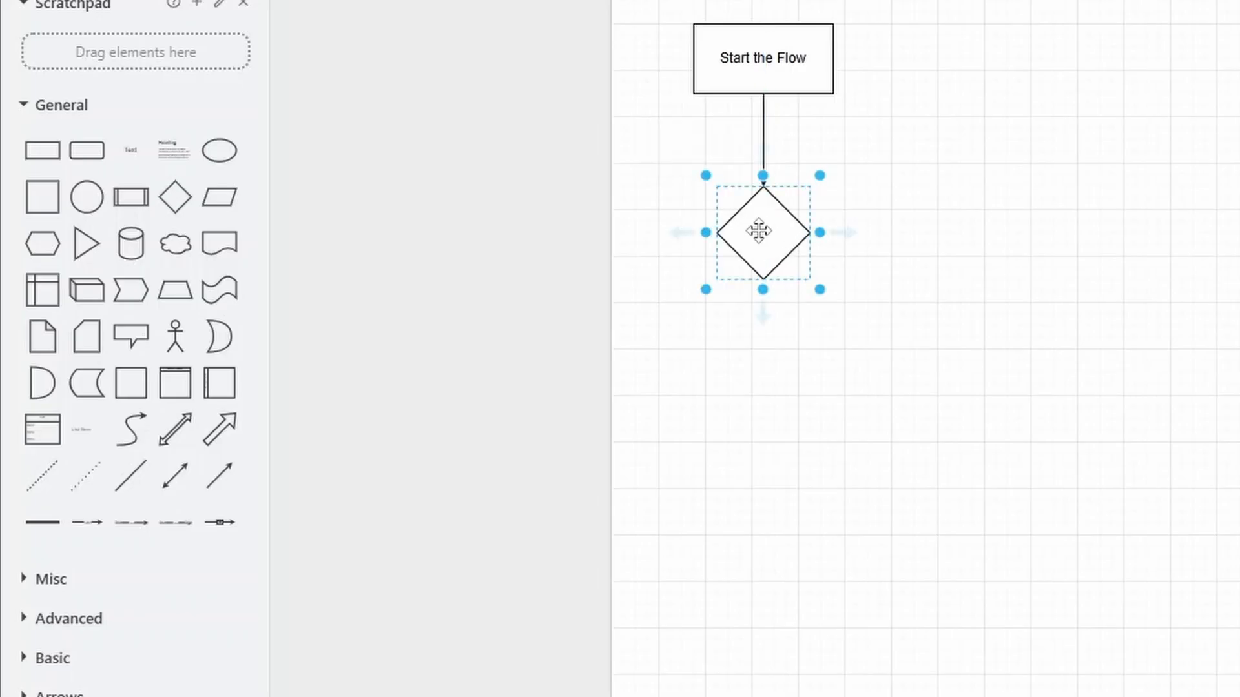
Label the diamond "A or B?" and route a bent arrow from its side corner back to the "Start the Flow" box.
text(A or B?)
click(219, 476)
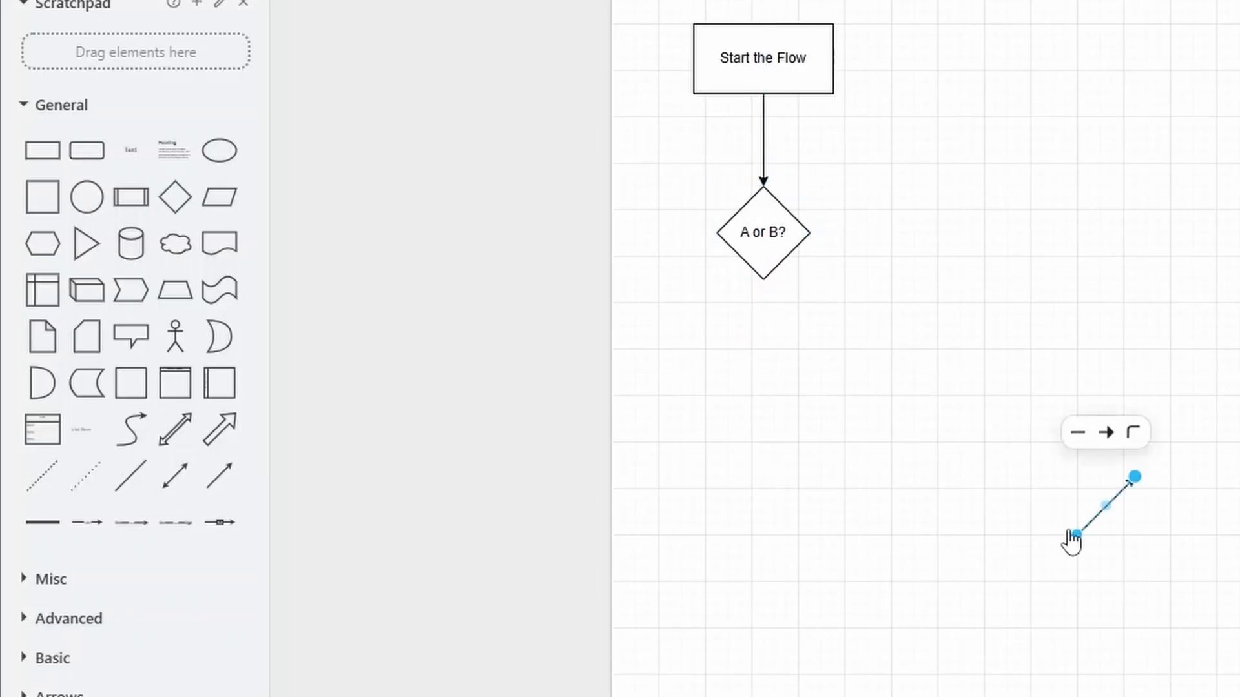
drag(1074, 540, 809, 232)
drag(1134, 476, 832, 59)
drag(820, 144, 913, 232)
drag(873, 144, 914, 58)
Add the text label "A" beside the arrow that loops back to the "Start the Flow" box.
drag(147, 156, 924, 138)
text(A)
click(1080, 282)
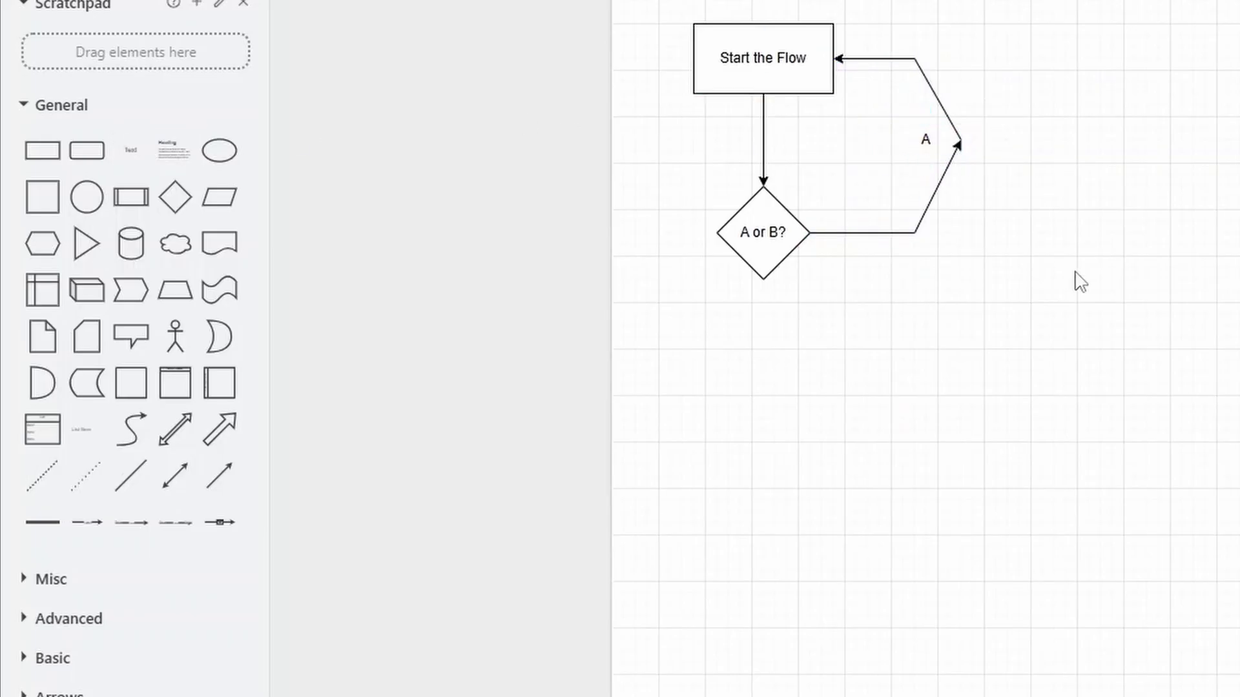
Draw a vertical arrow leading down from the bottom corner of the "A or B?" diamond.
click(237, 494)
drag(1077, 535, 763, 279)
drag(1135, 484, 756, 392)
Label the arrow below the diamond "B" and the circle at its end "End the Flow".
drag(131, 149, 753, 317)
text(B)
click(762, 417)
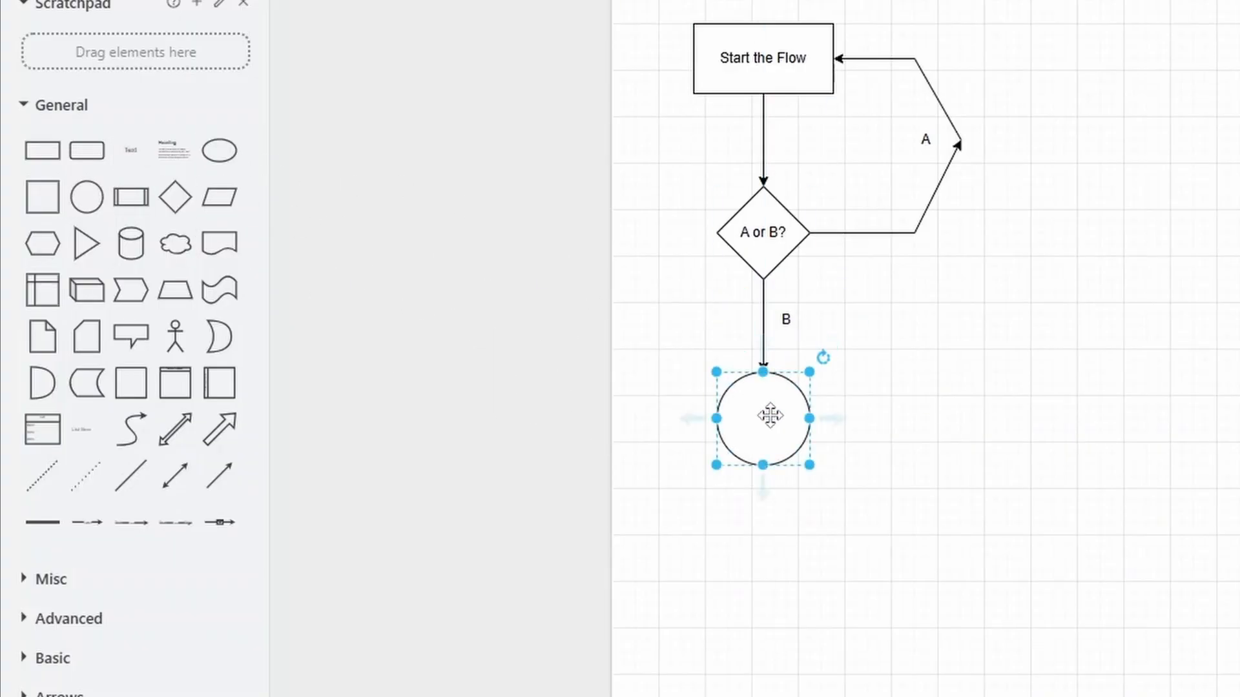
text(End the Flow)
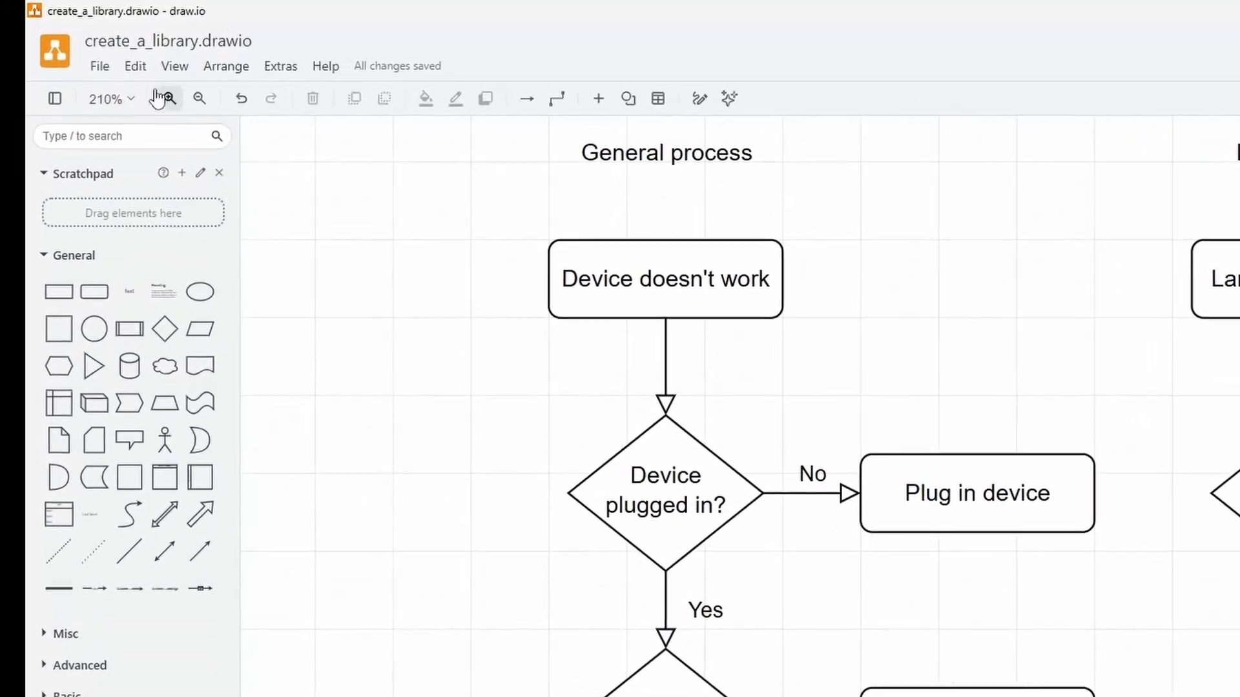
Start a new shape library with the filename "processLibrary".
click(103, 76)
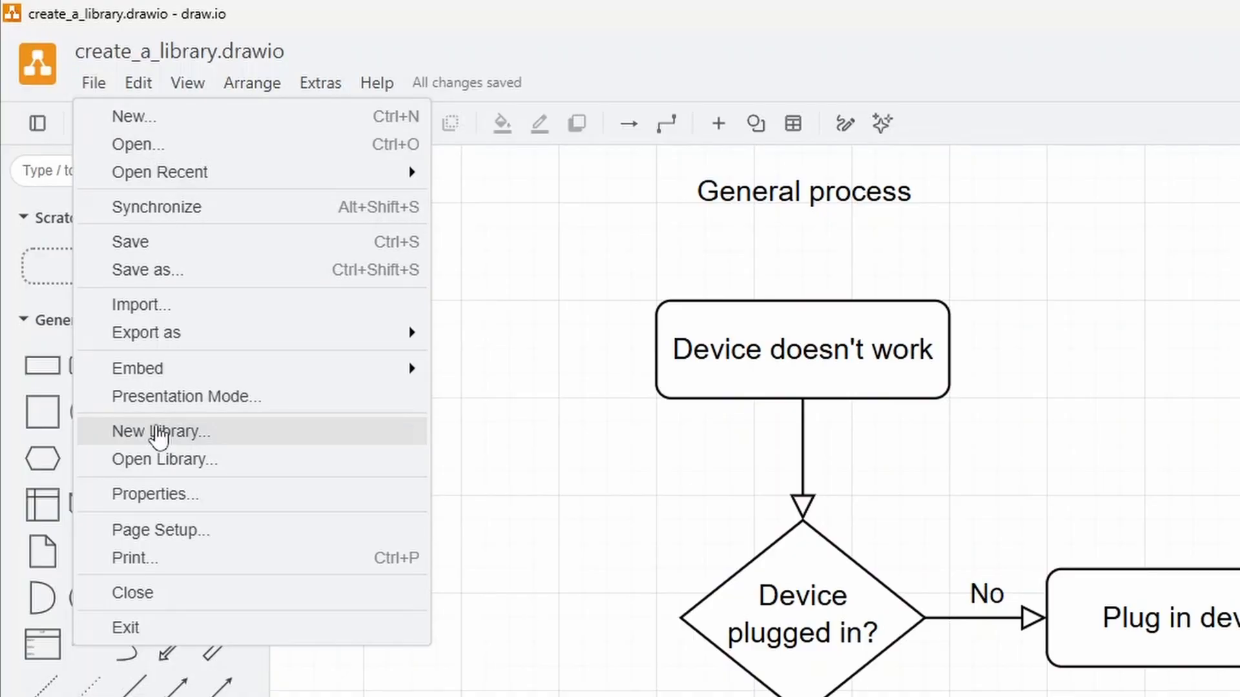
click(157, 431)
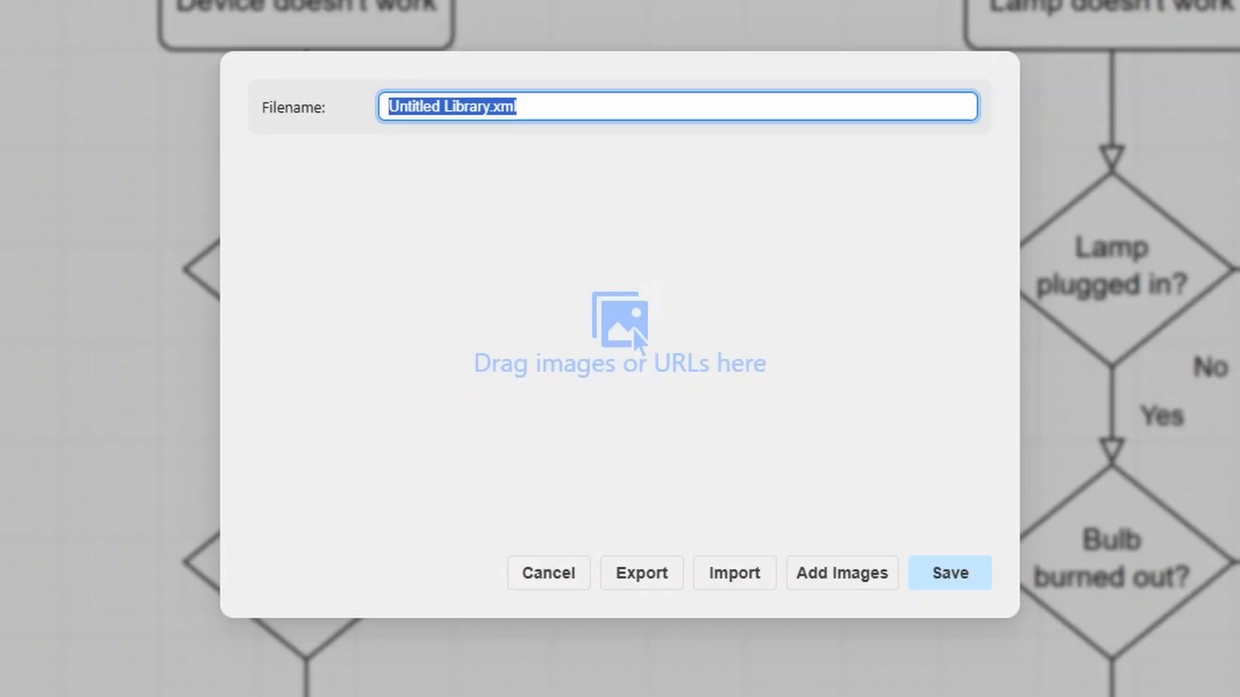
text(process)
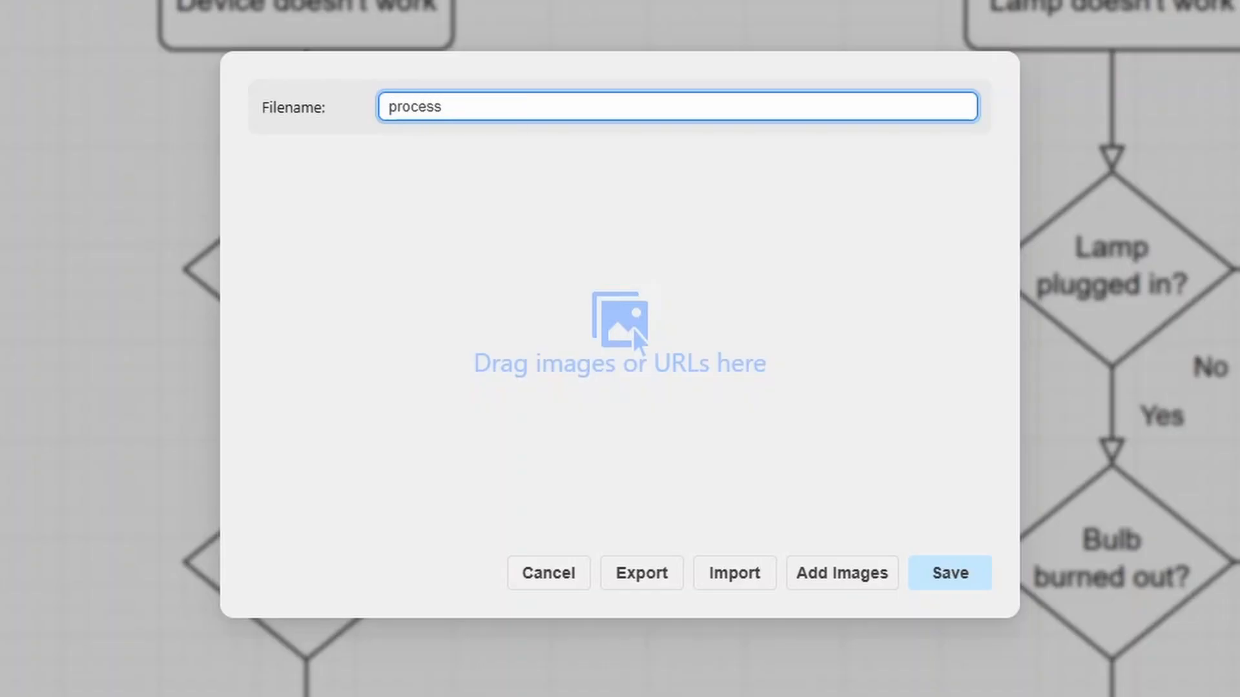
text(Library)
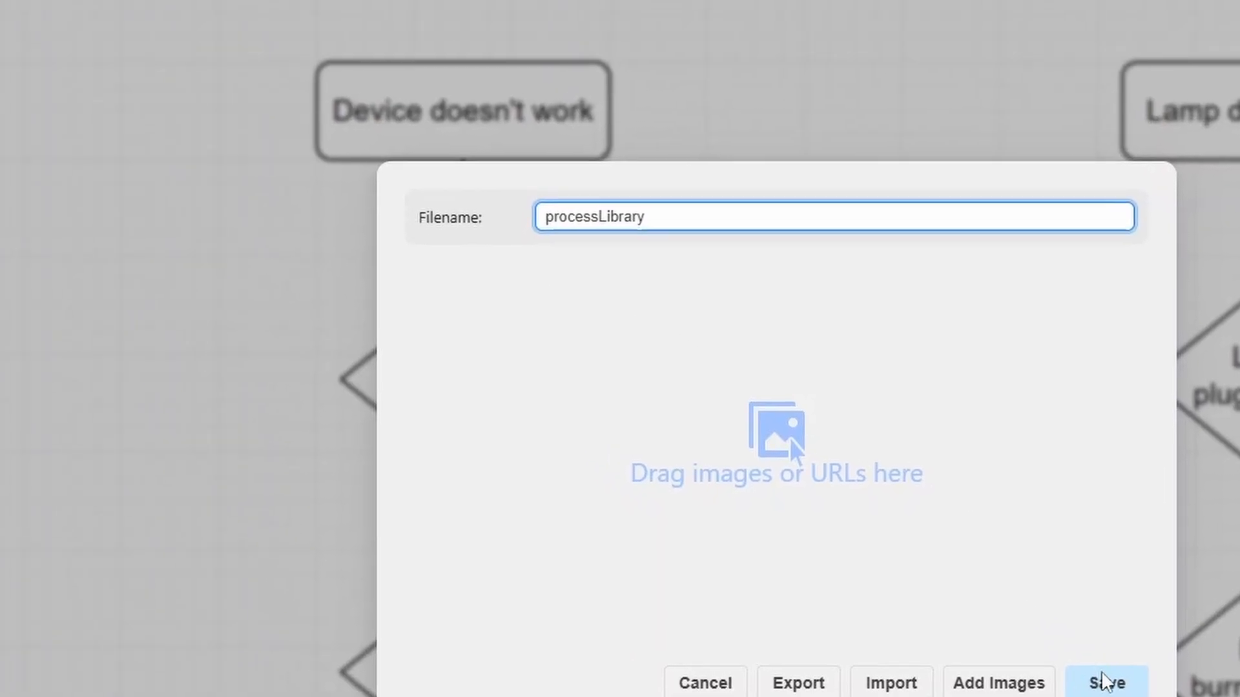
Save the new library to the Desktop folder as processLibrary with the DRAWIO File type.
click(950, 572)
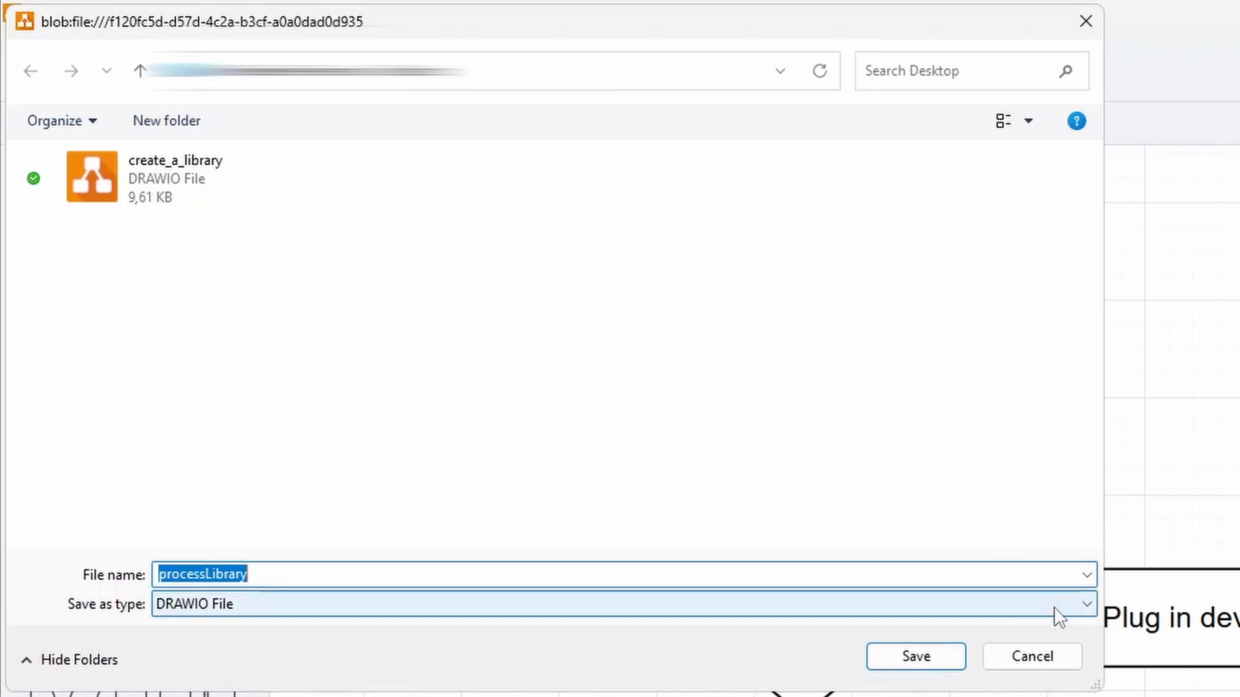
click(1077, 608)
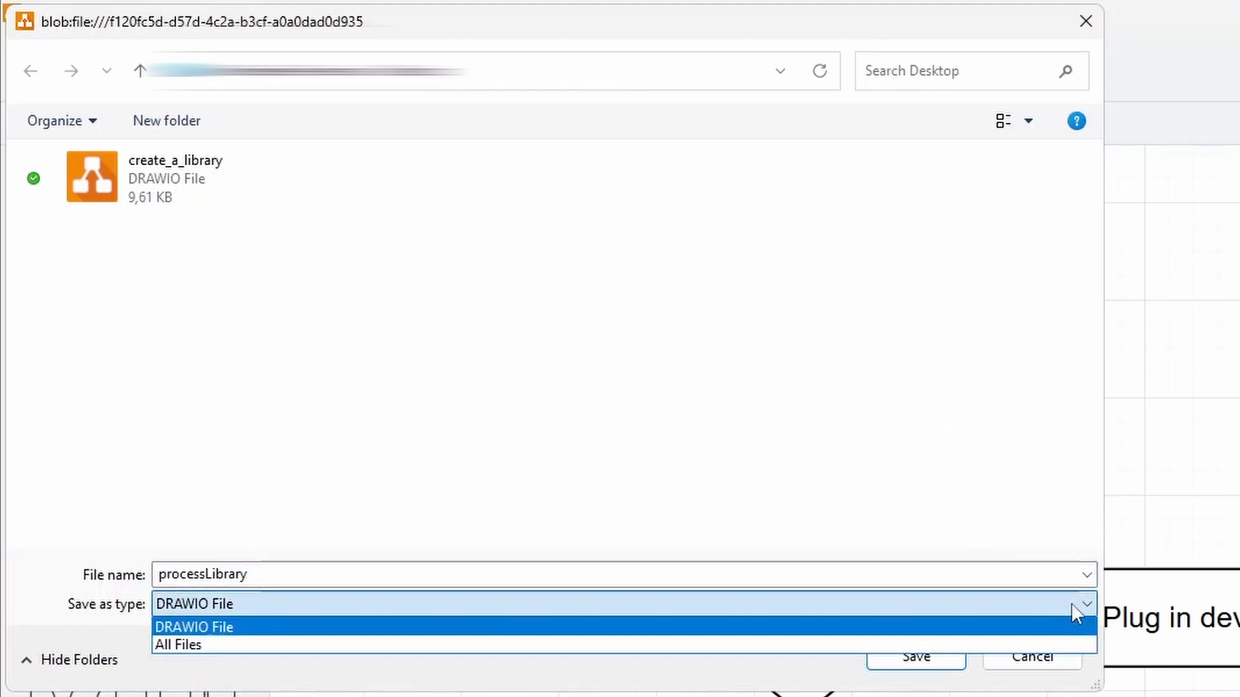
click(883, 376)
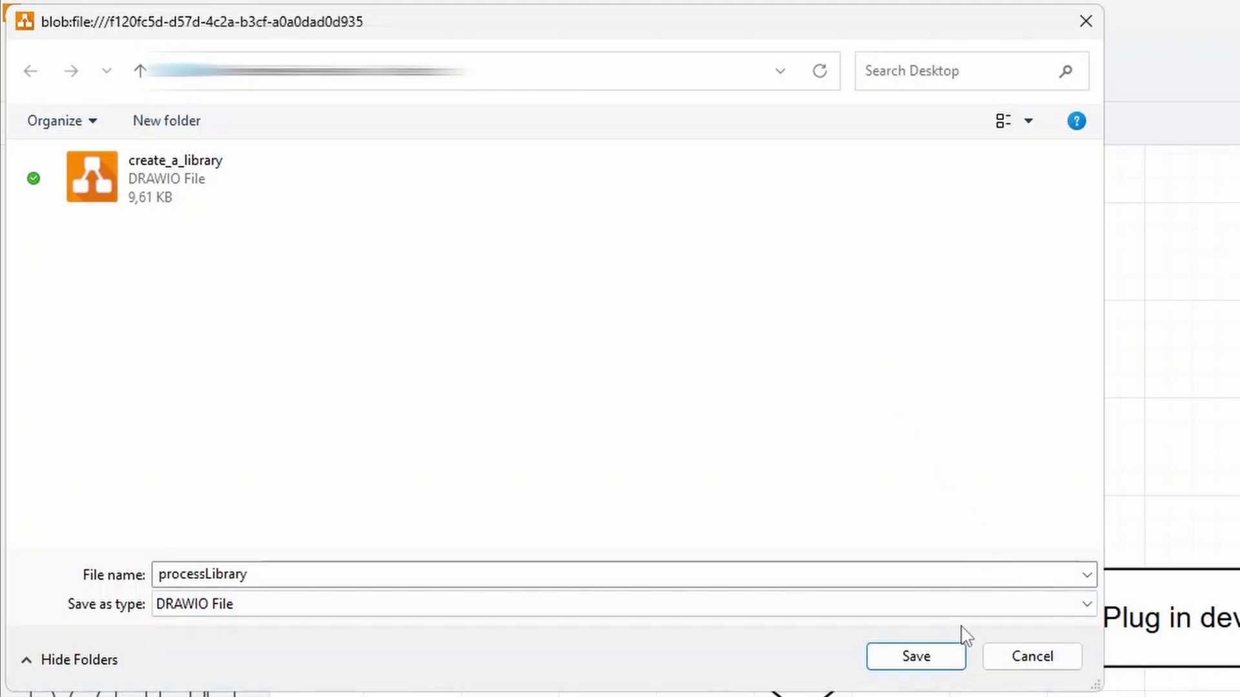
click(949, 657)
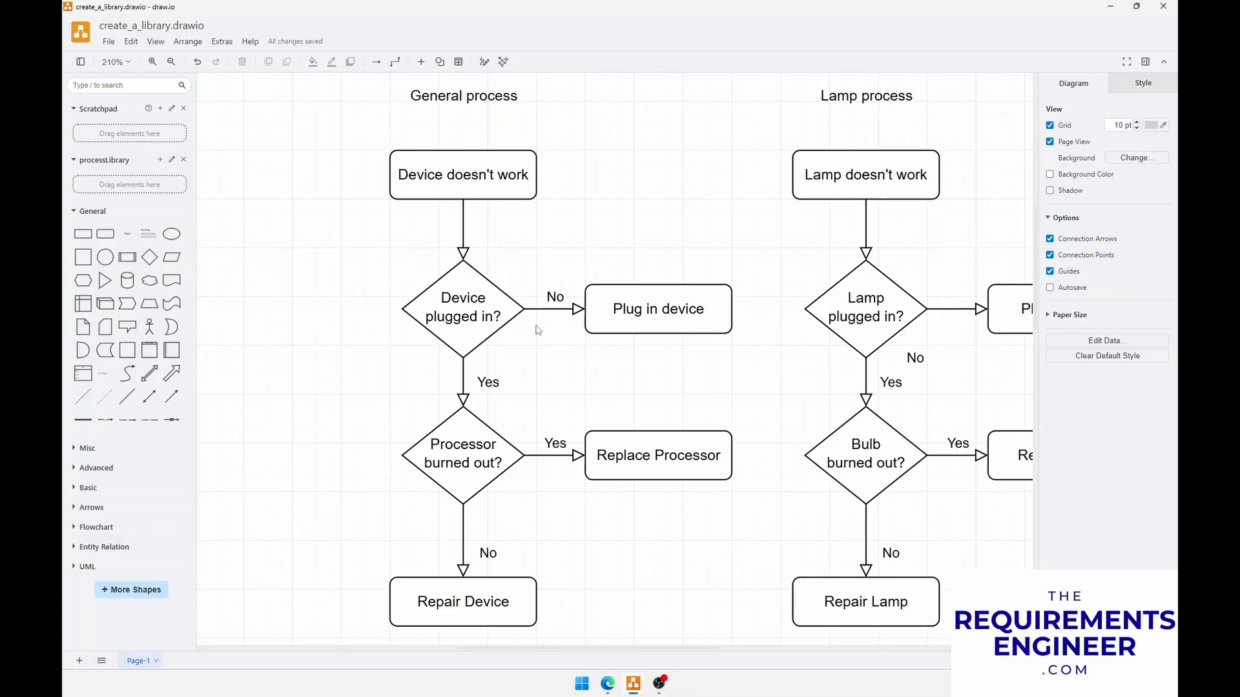
Add the "Device plugged in?" diamond from the General process flow to processLibrary.
click(624, 332)
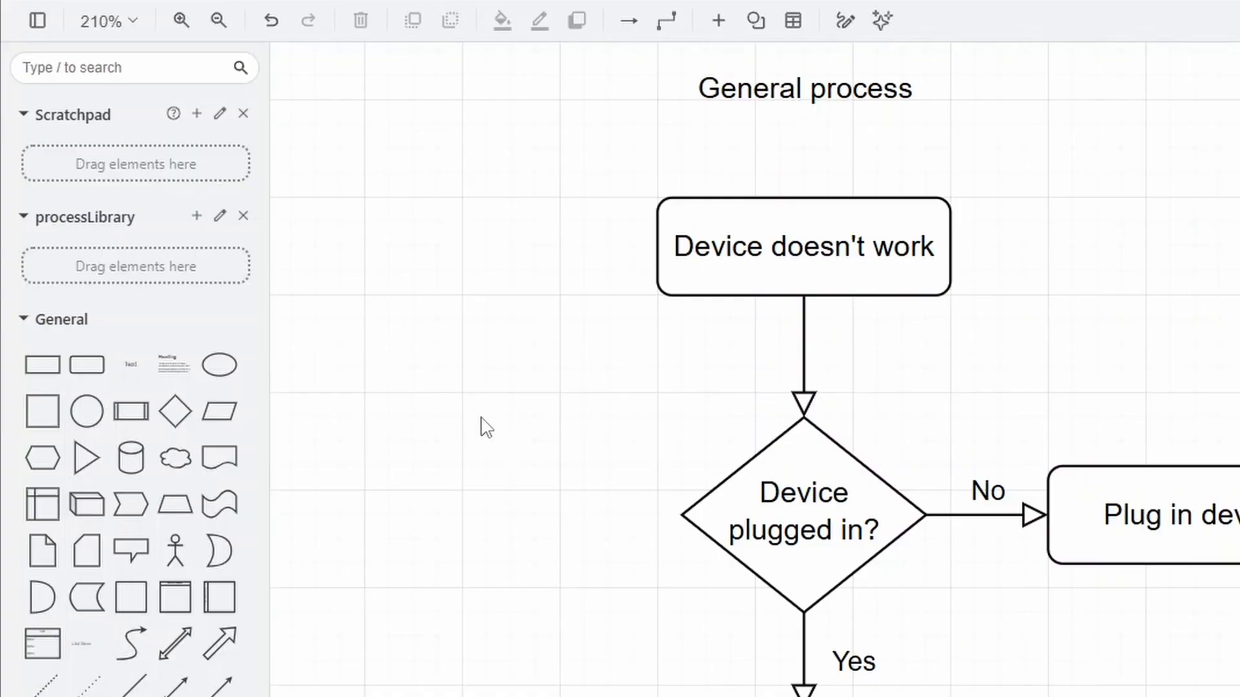
click(753, 464)
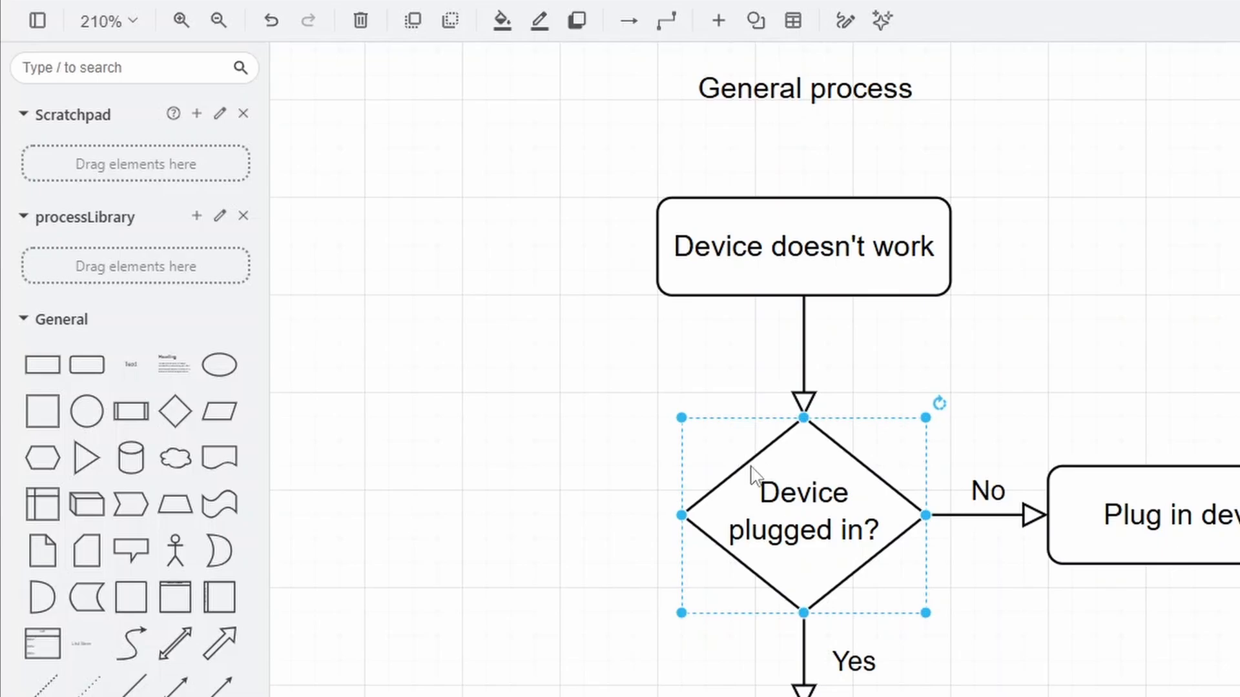
drag(757, 465, 448, 423)
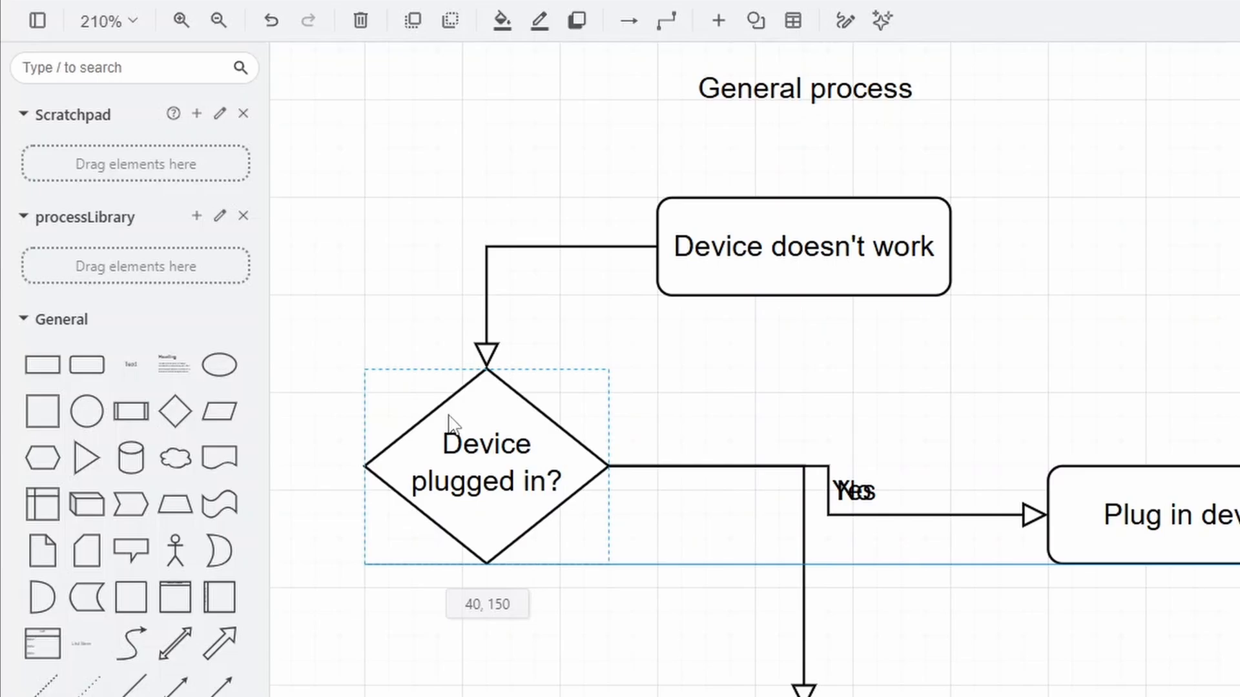
drag(450, 419, 192, 276)
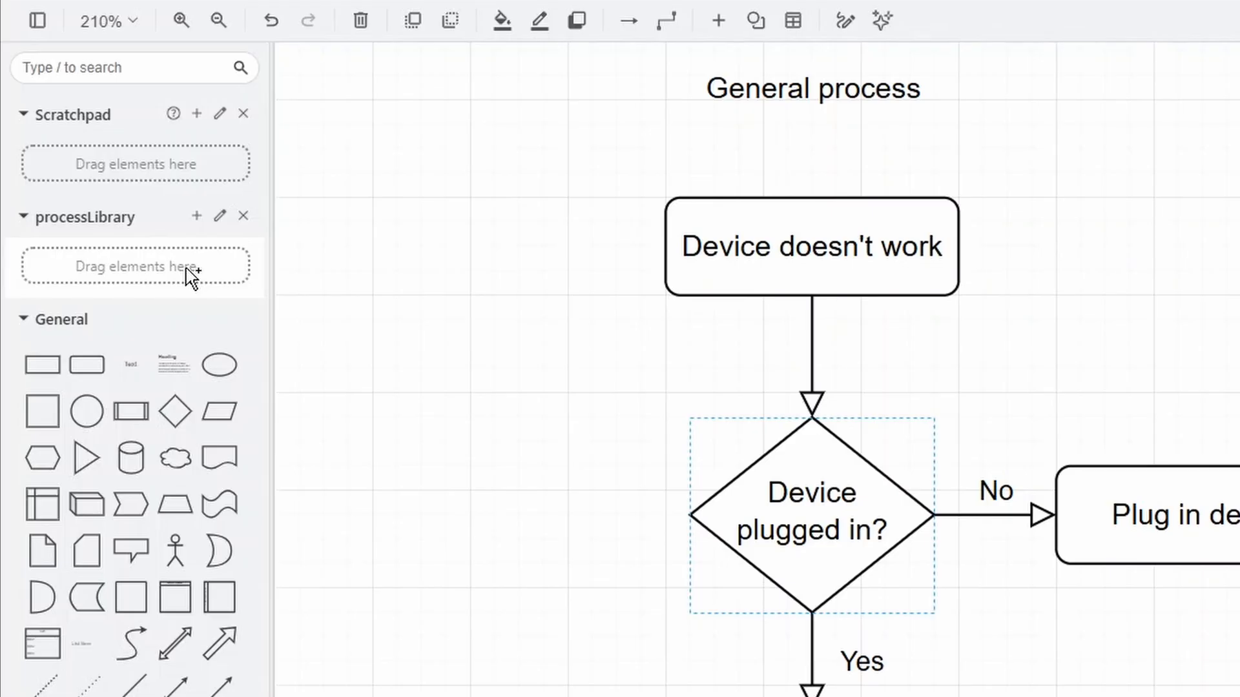
drag(191, 277, 191, 279)
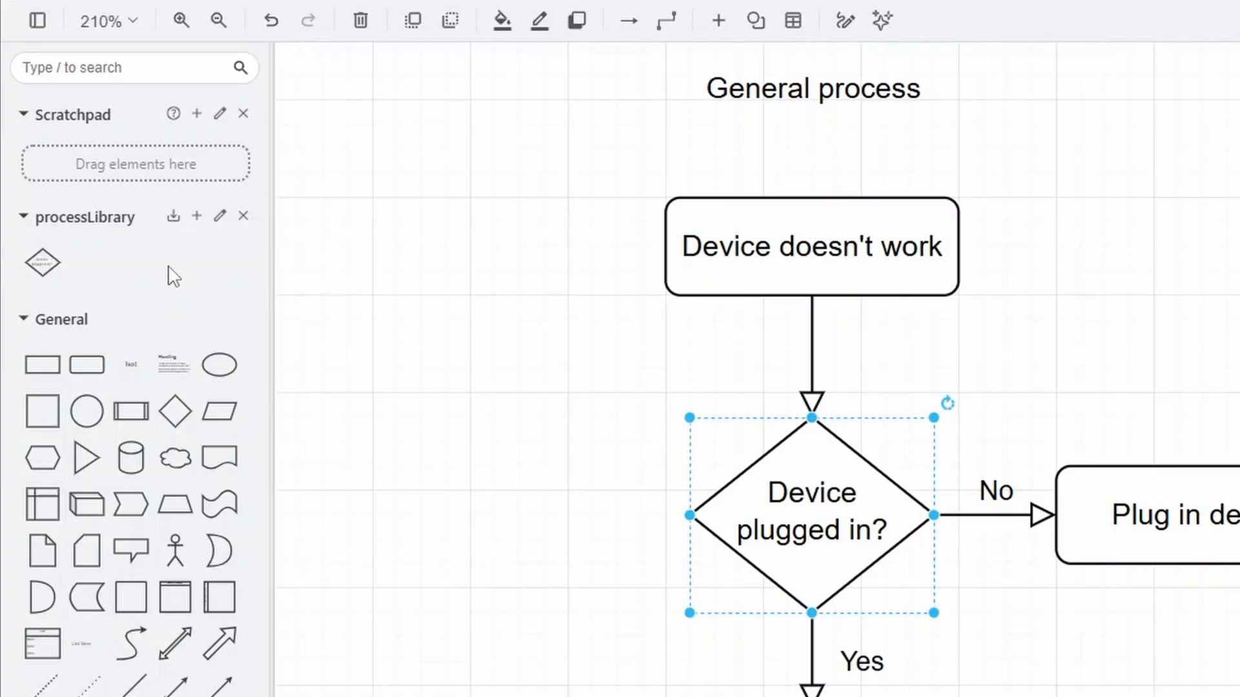
Place a copy of the "Device plugged in?" diamond from processLibrary above the "Plug in device" box, beside "Device doesn't work".
mouse_move(51, 270)
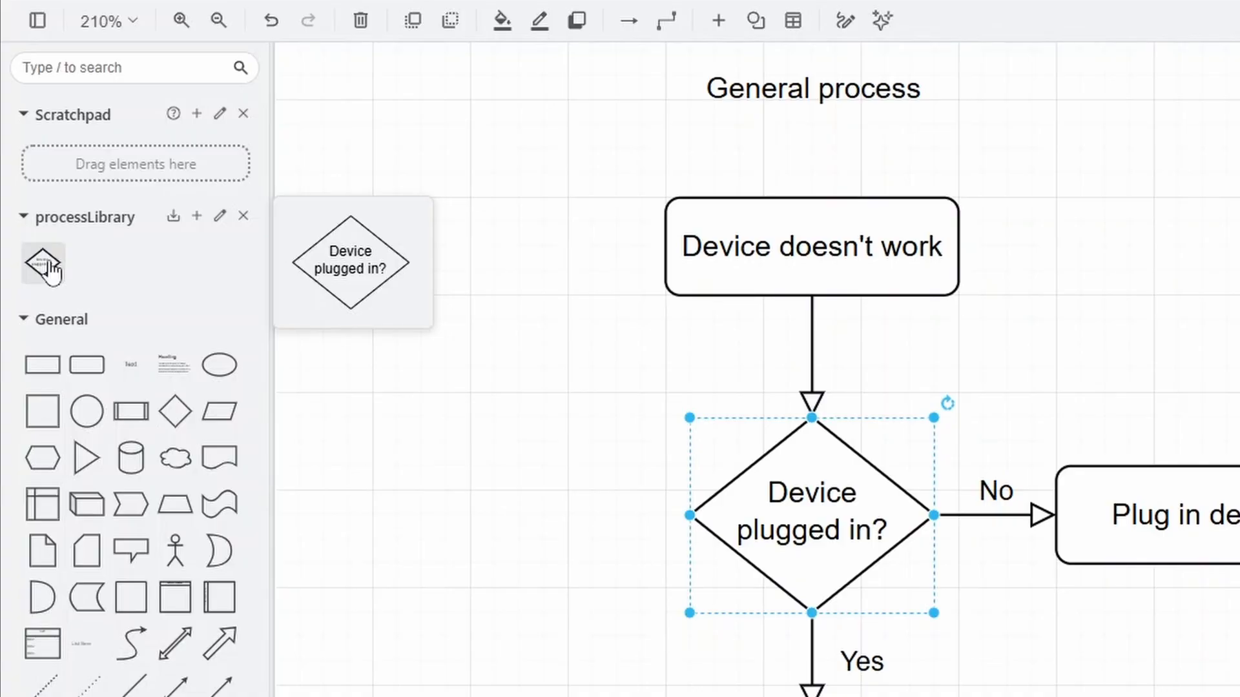
drag(47, 266, 363, 323)
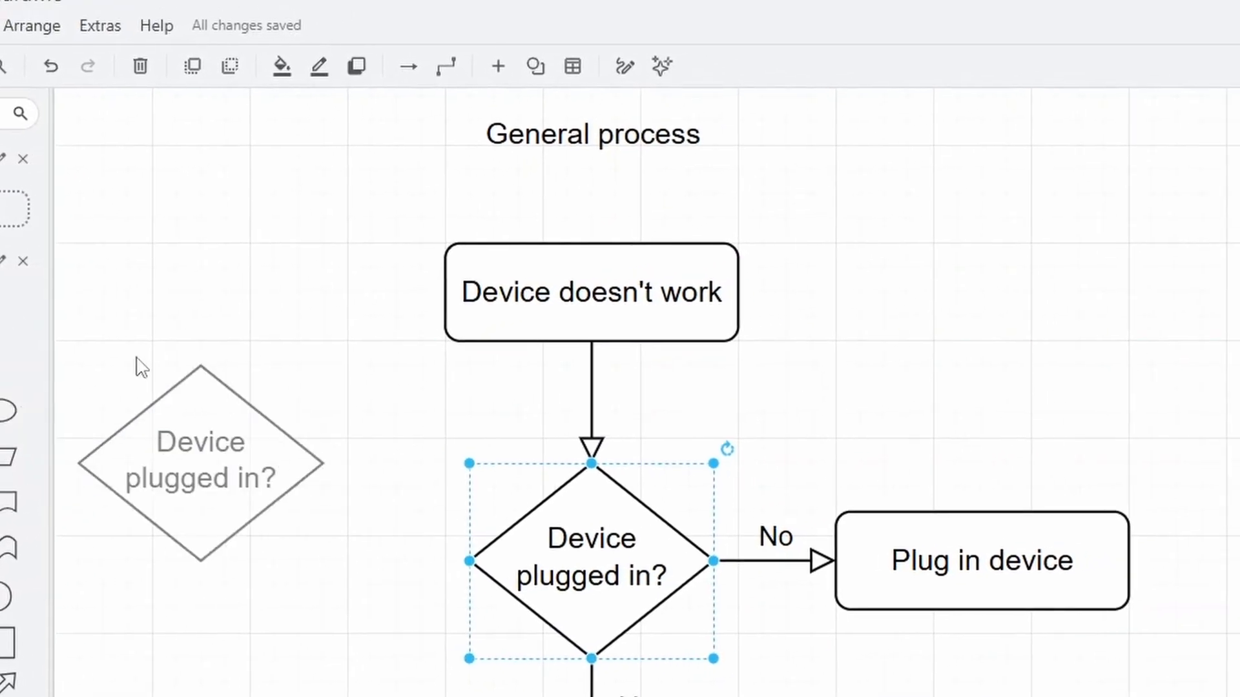
drag(141, 368, 862, 200)
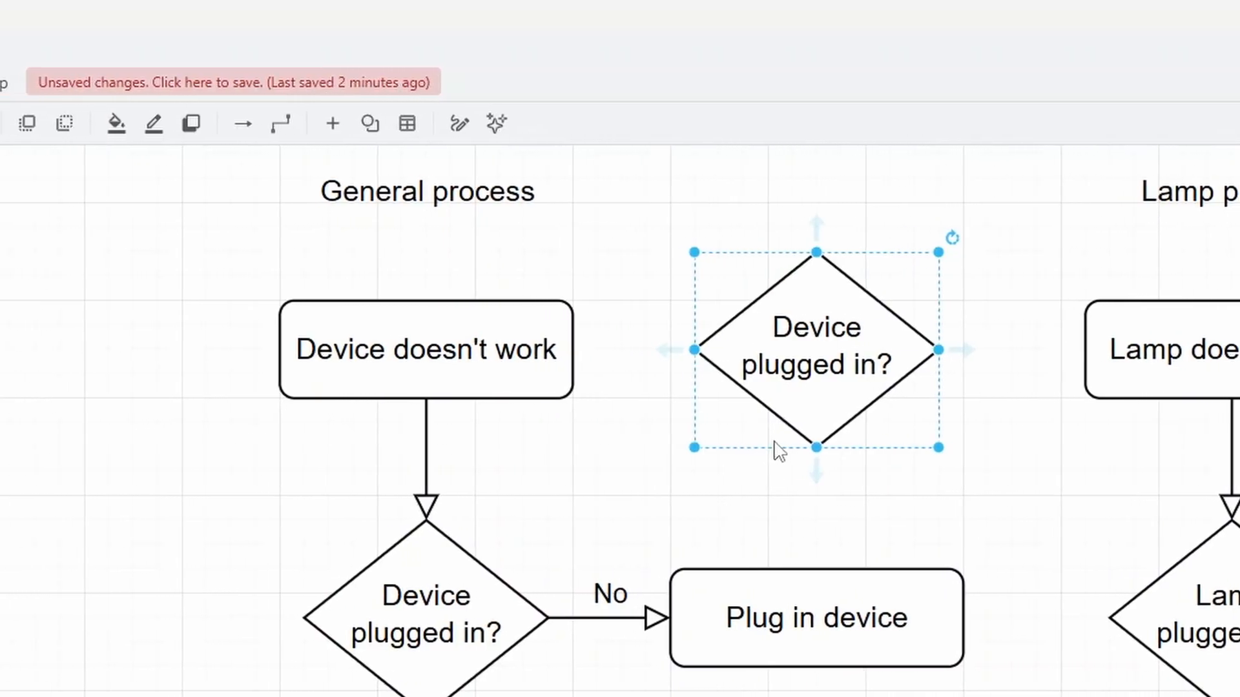
Add the "Device doesn't work" box to processLibrary, plus a group of that box, the two diamonds below it and their connecting arrows.
drag(602, 323, 64, 379)
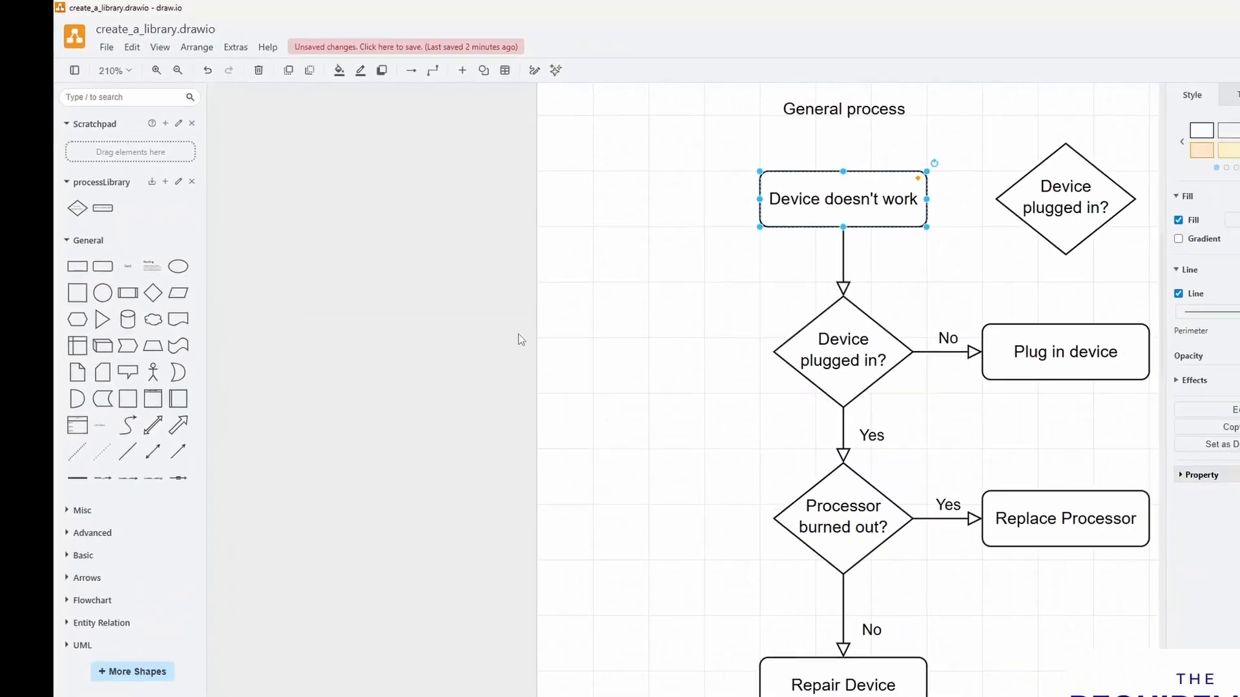
drag(563, 134, 966, 558)
drag(786, 314, 165, 182)
mouse_move(129, 186)
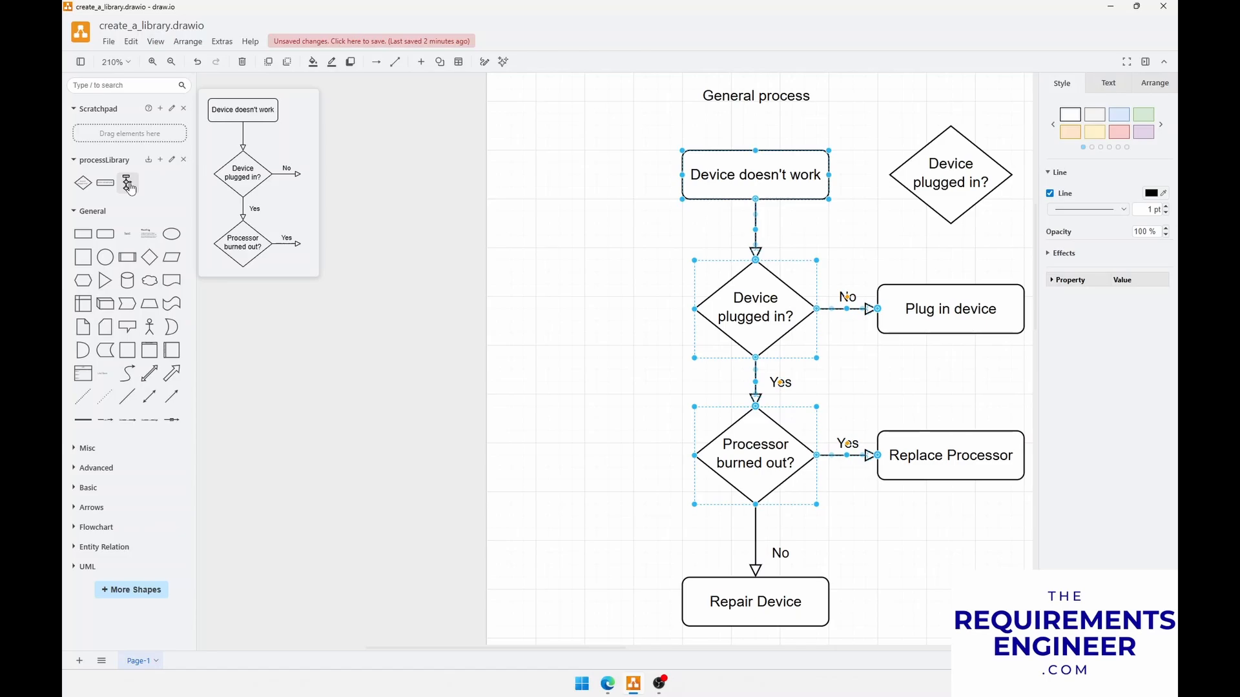
drag(555, 274, 270, 264)
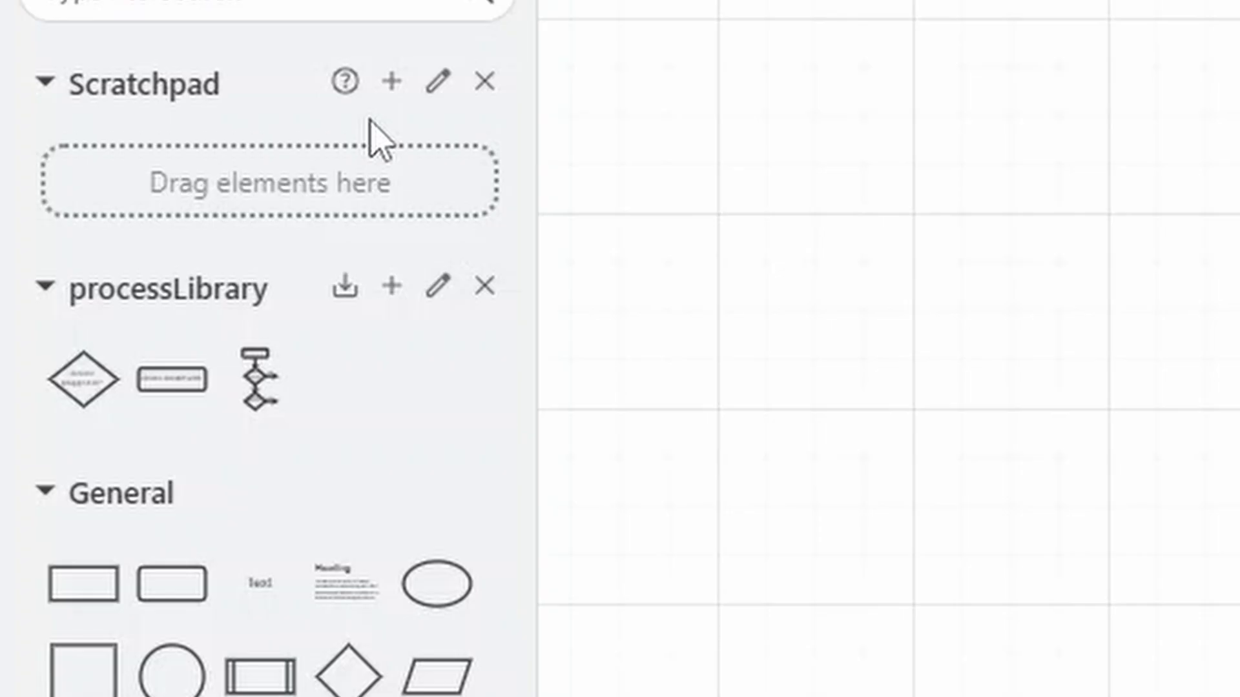
click(371, 123)
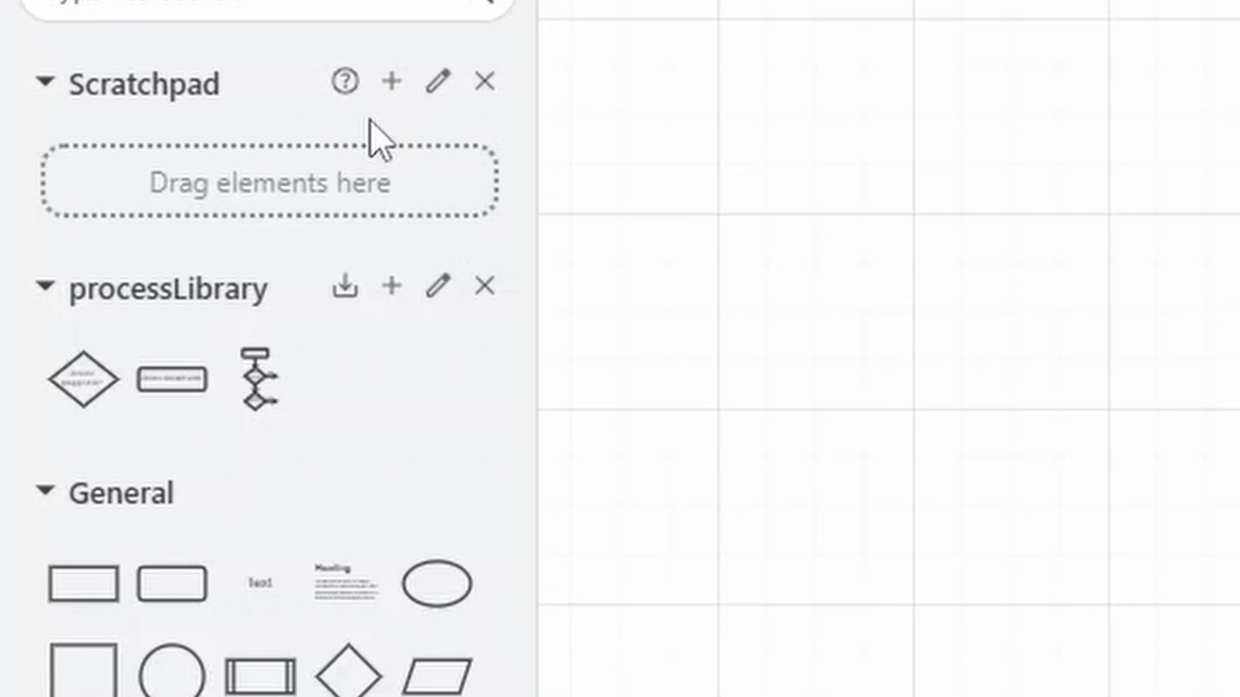